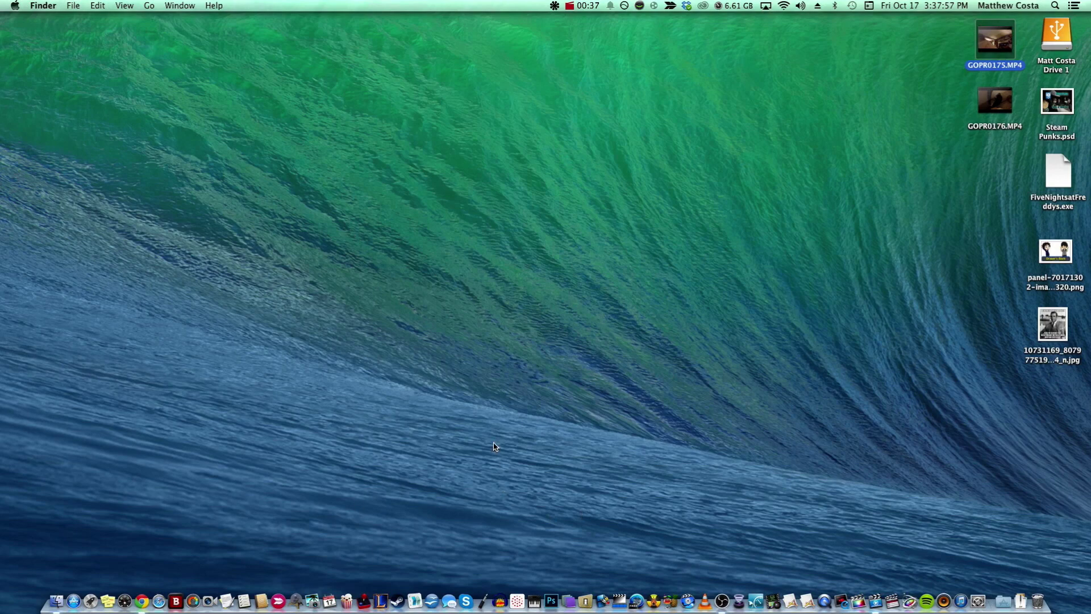
Launch the TwitchAlerts dashboard from twitchalerts.com in Chrome and go to its Alert Box page
{"action": "left_click", "coordinate": [143, 601]}
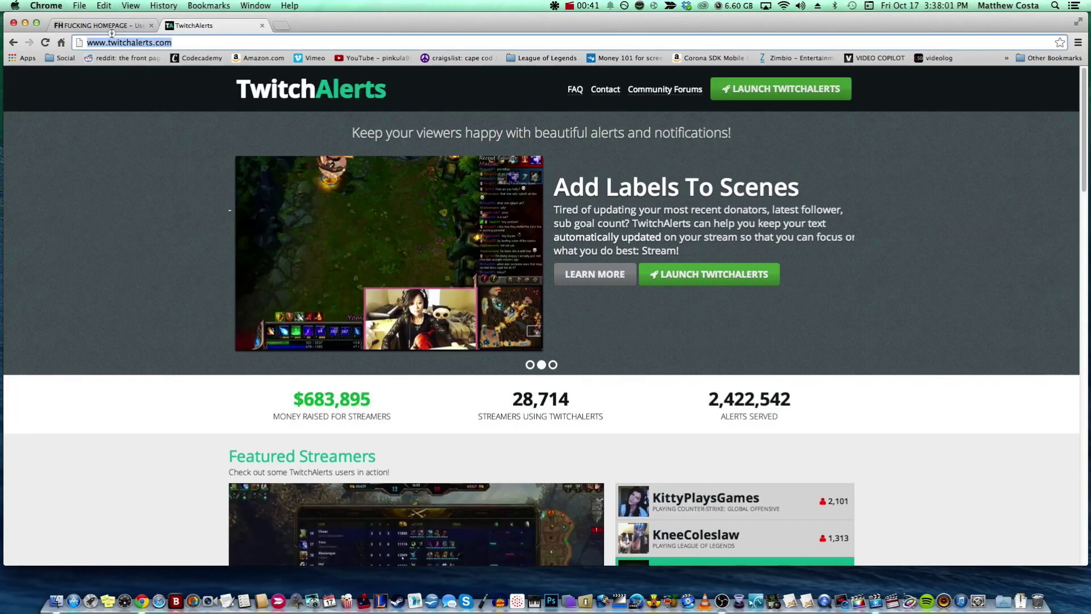
{"action": "left_click", "coordinate": [123, 150]}
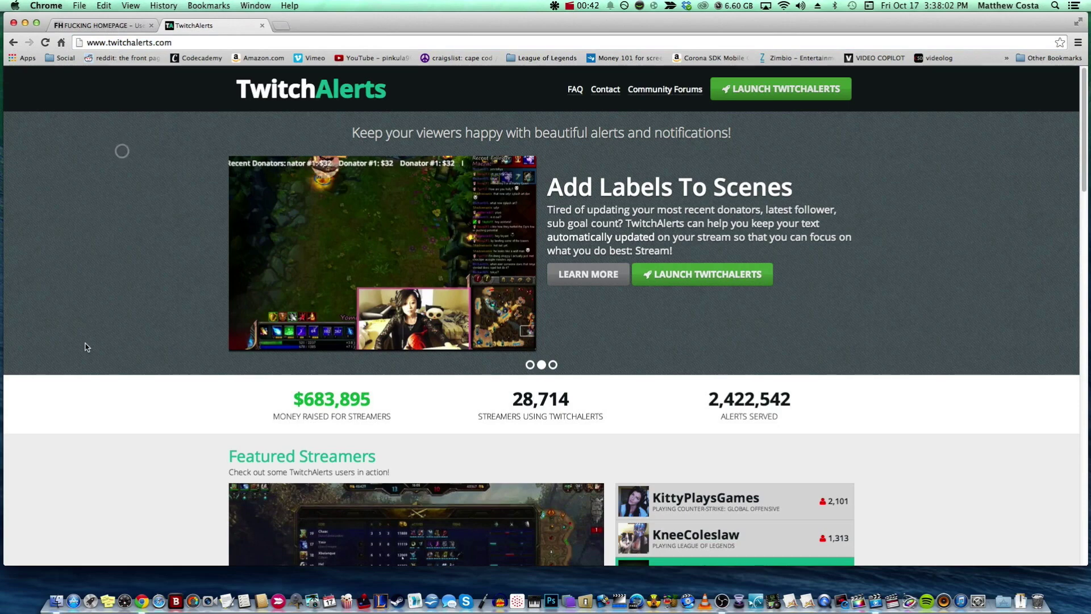
{"action": "left_click", "coordinate": [756, 277]}
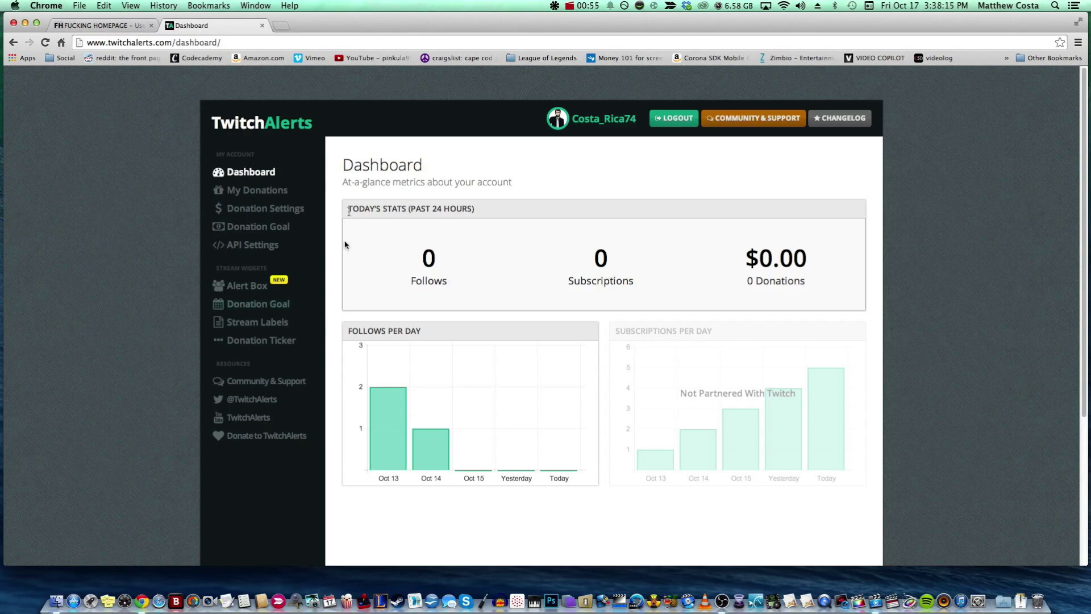
{"action": "left_click", "coordinate": [245, 285]}
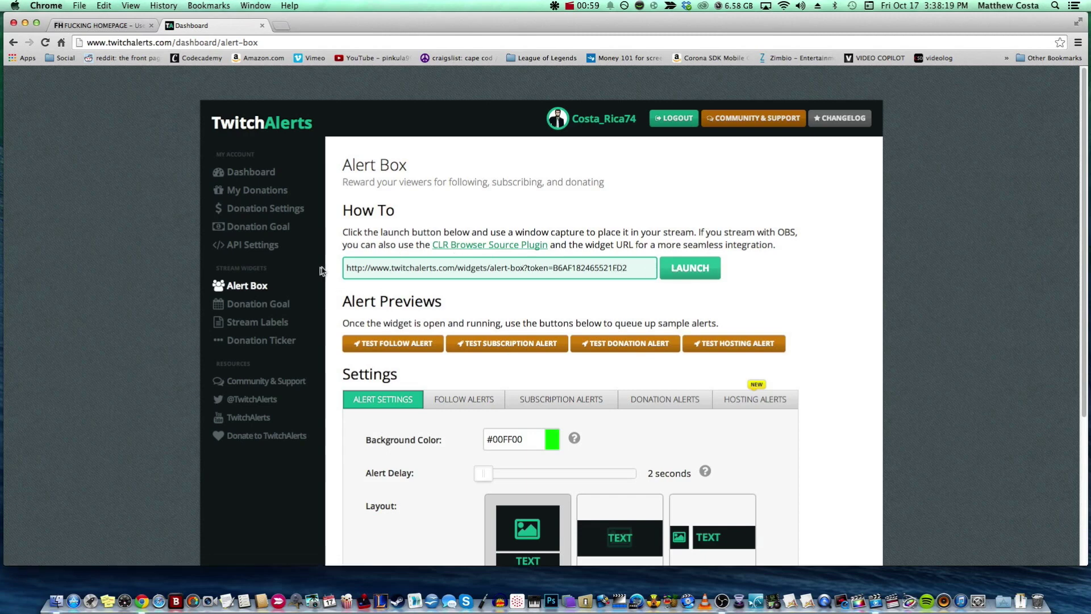
Select the full alert-box widget URL and copy it to the clipboard
{"action": "left_click", "coordinate": [607, 263]}
{"action": "left_click", "coordinate": [637, 268]}
{"action": "left_click_drag", "start_coordinate": [637, 268], "coordinate": [378, 245]}
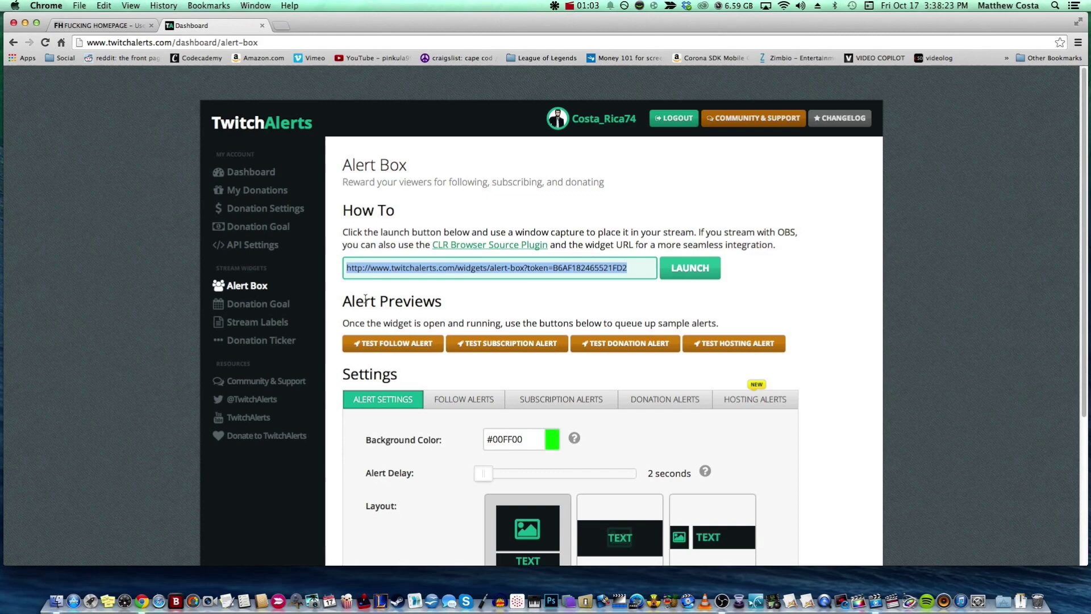
{"action": "key", "text": "super+c"}
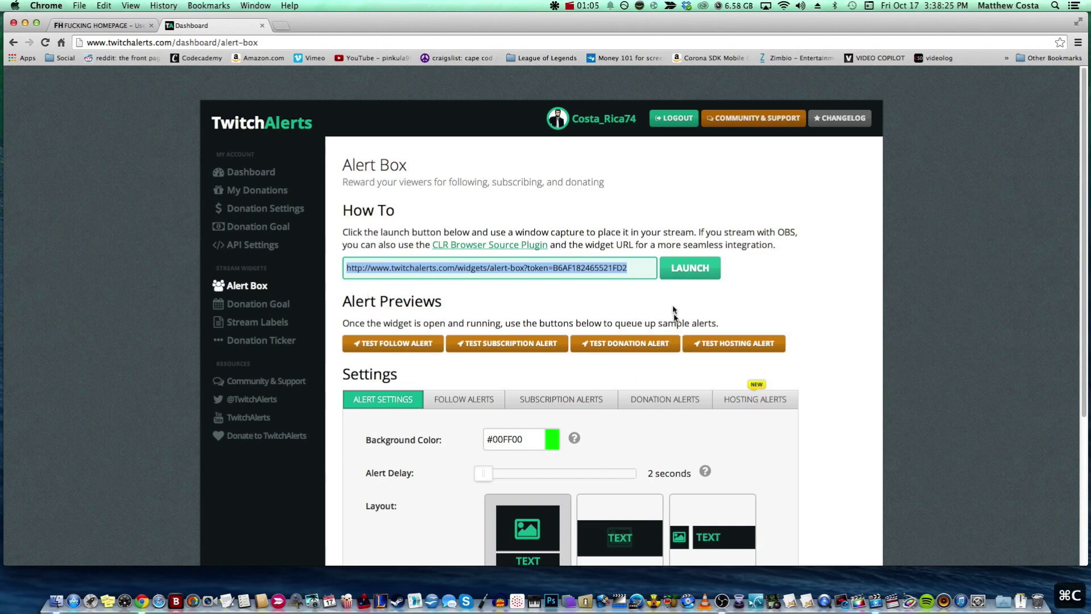
Launch the green alert-box widget window and arrange it beside the dashboard
{"action": "left_click", "coordinate": [677, 269]}
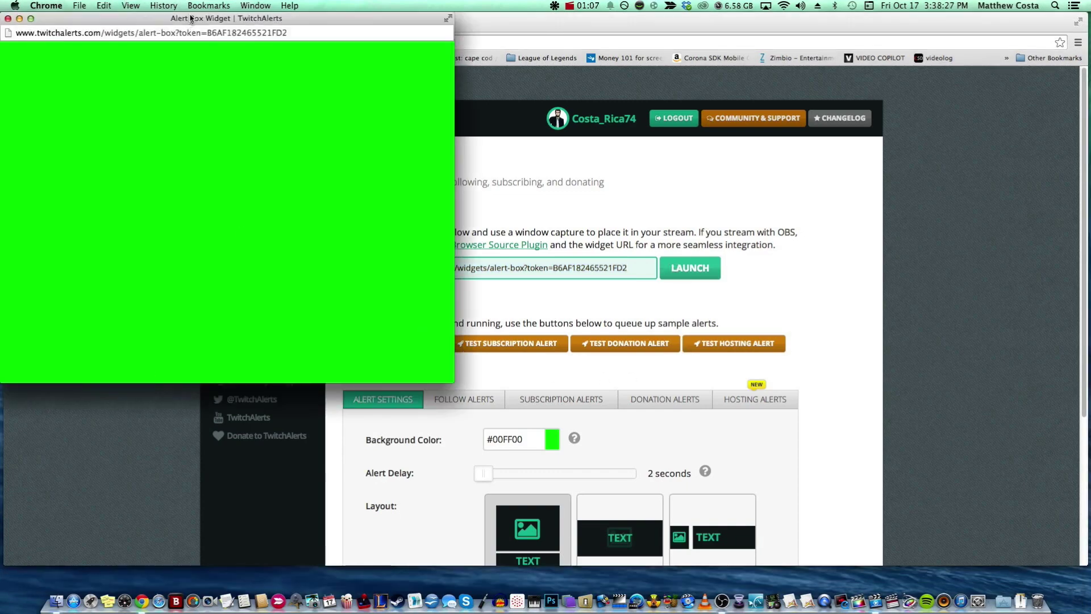
{"action": "left_click_drag", "start_coordinate": [148, 18], "coordinate": [619, 18]}
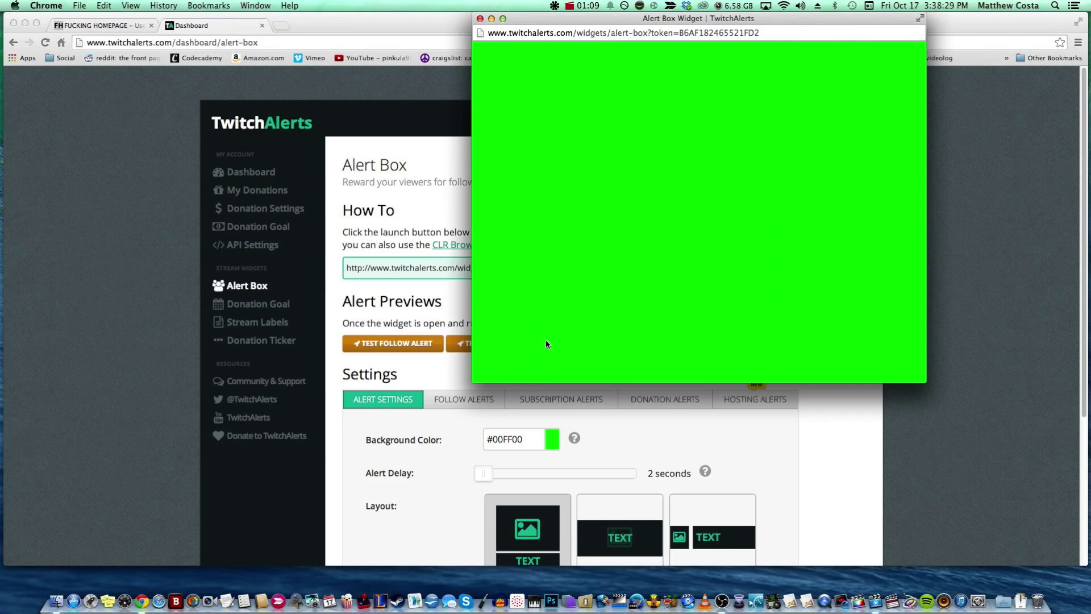
{"action": "left_click_drag", "start_coordinate": [712, 15], "coordinate": [846, 33]}
{"action": "left_click_drag", "start_coordinate": [543, 23], "coordinate": [305, 6]}
{"action": "left_click", "coordinate": [1039, 122]}
{"action": "left_click_drag", "start_coordinate": [948, 36], "coordinate": [928, 20]}
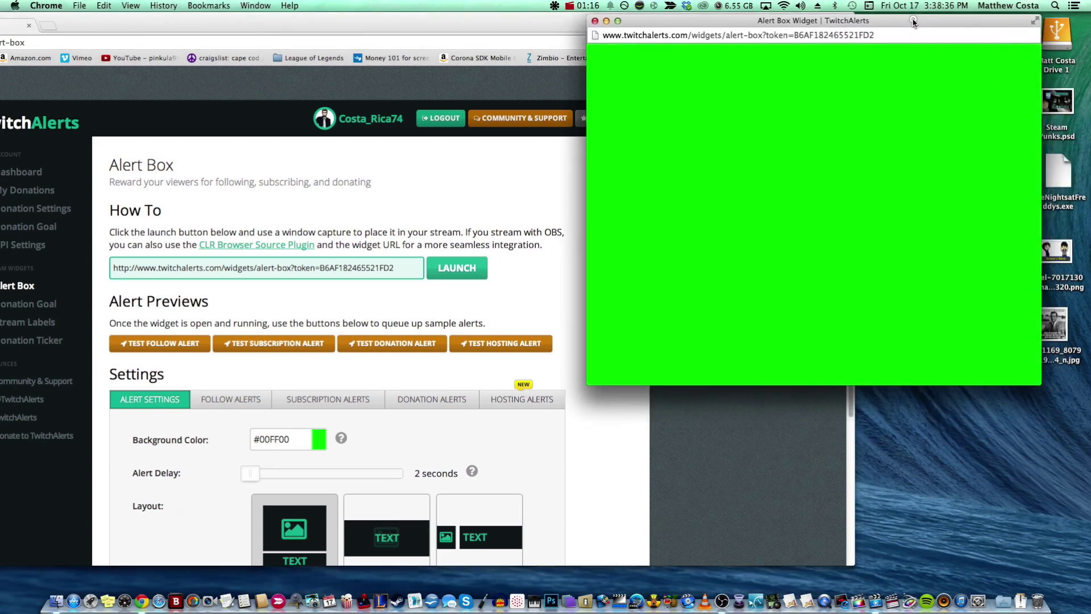
Send a Test Follow Alert and watch it play in the widget window, parked top-right
{"action": "left_click", "coordinate": [186, 379]}
{"action": "left_click", "coordinate": [170, 344]}
{"action": "left_click", "coordinate": [864, 272]}
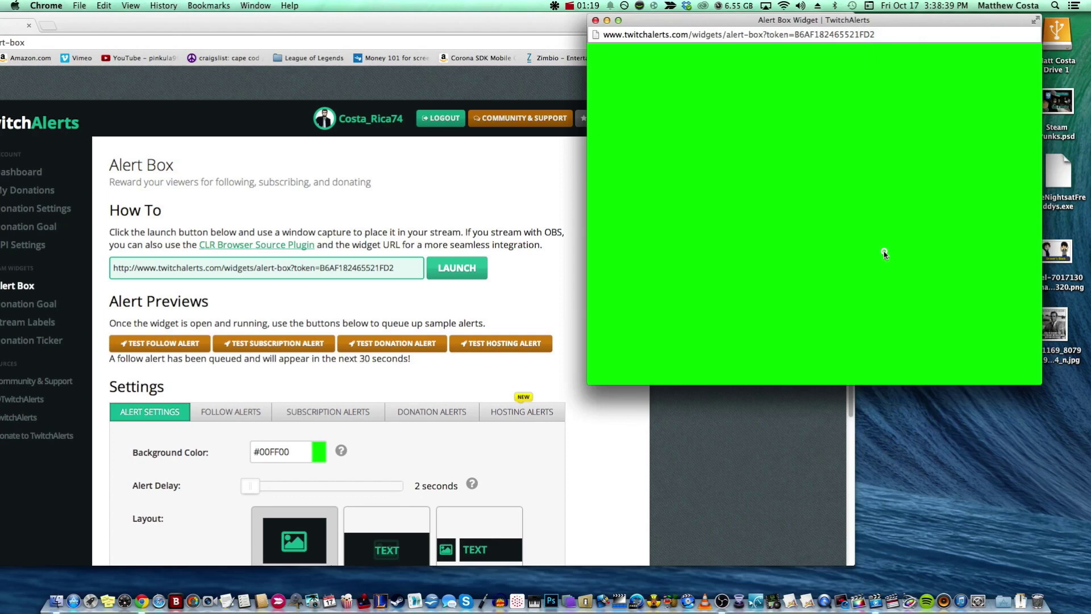
{"action": "left_click_drag", "start_coordinate": [733, 20], "coordinate": [709, 18]}
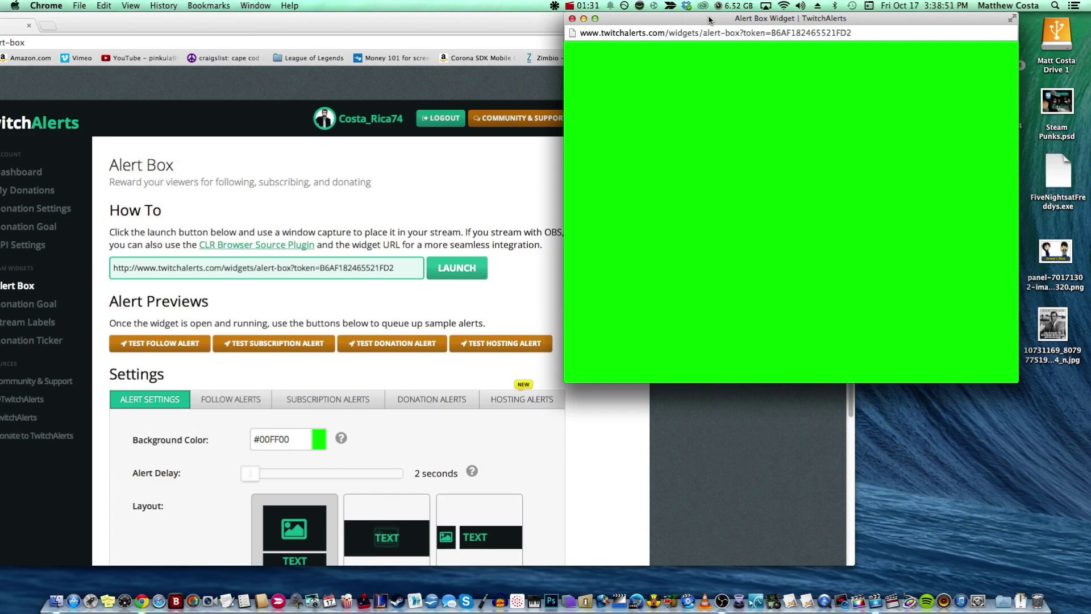
{"action": "left_click_drag", "start_coordinate": [719, 22], "coordinate": [584, 55]}
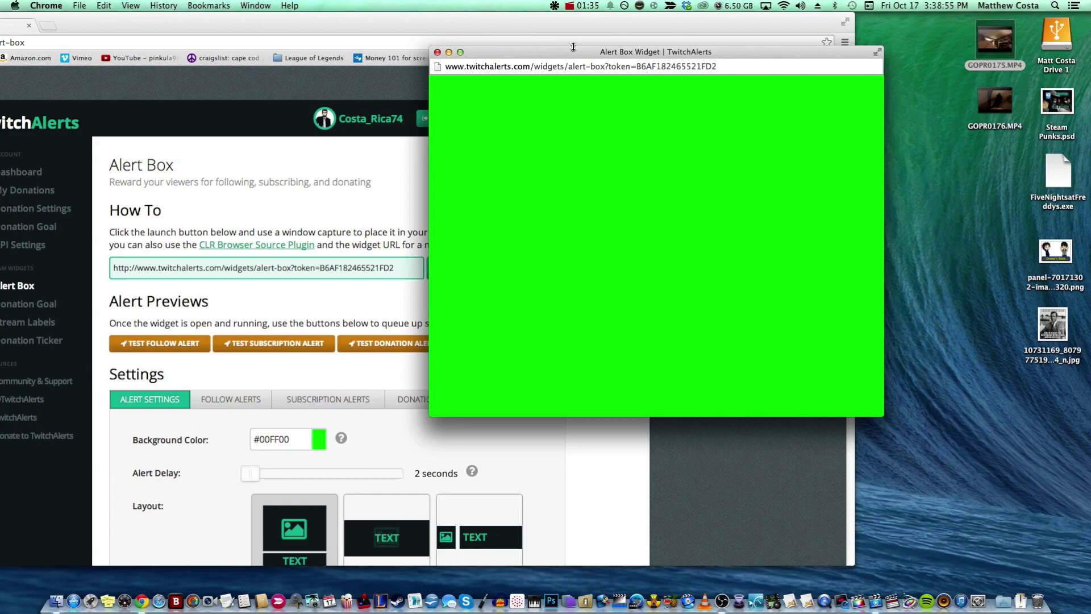
{"action": "left_click_drag", "start_coordinate": [573, 47], "coordinate": [723, 64]}
{"action": "left_click", "coordinate": [245, 380]}
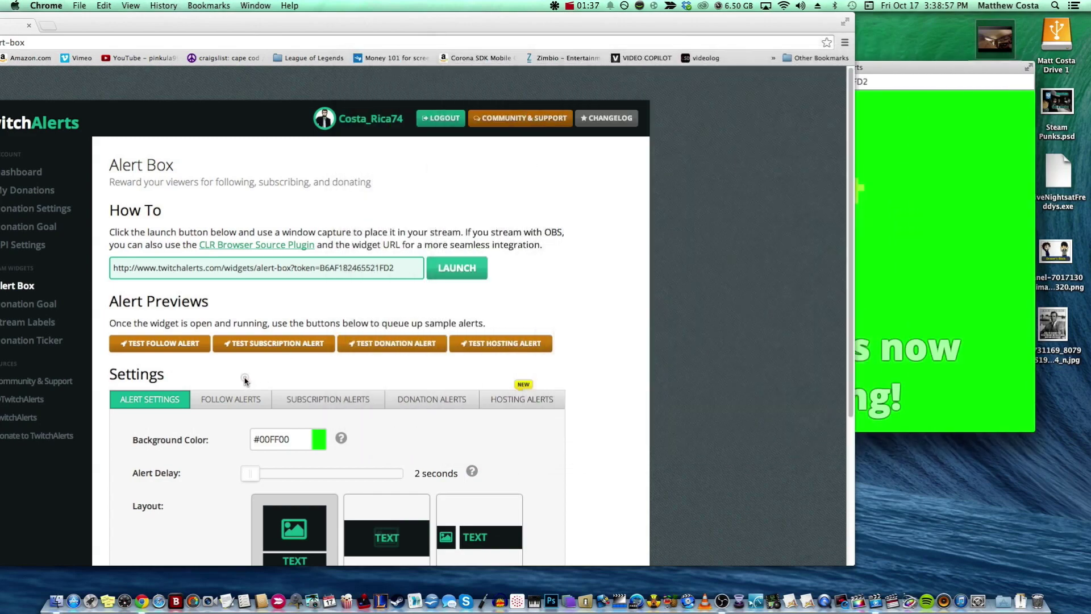
{"action": "left_click_drag", "start_coordinate": [901, 66], "coordinate": [757, 51]}
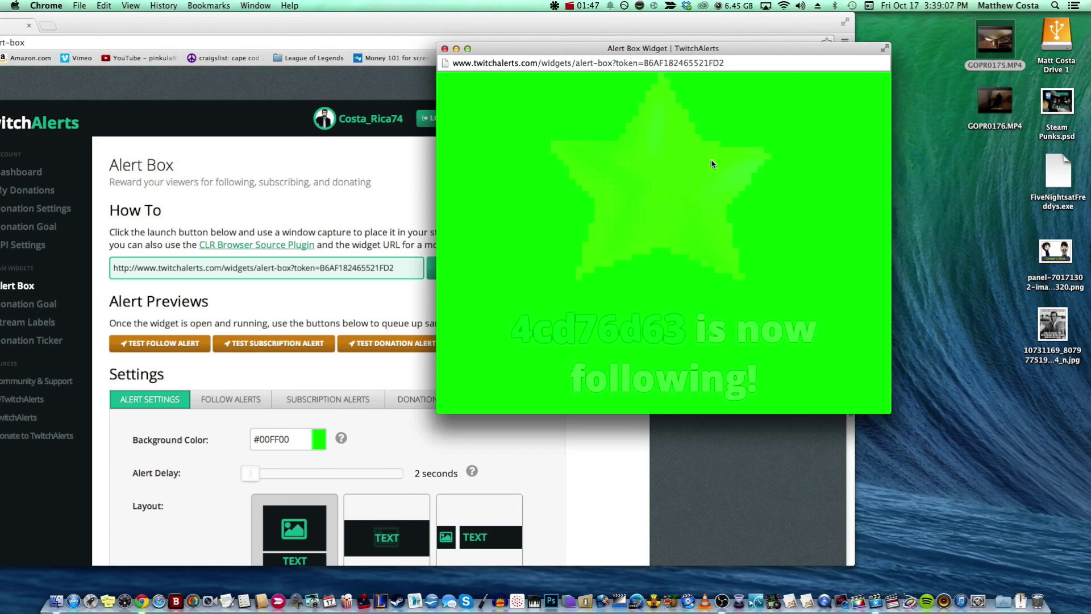
{"action": "left_click_drag", "start_coordinate": [641, 52], "coordinate": [775, 22]}
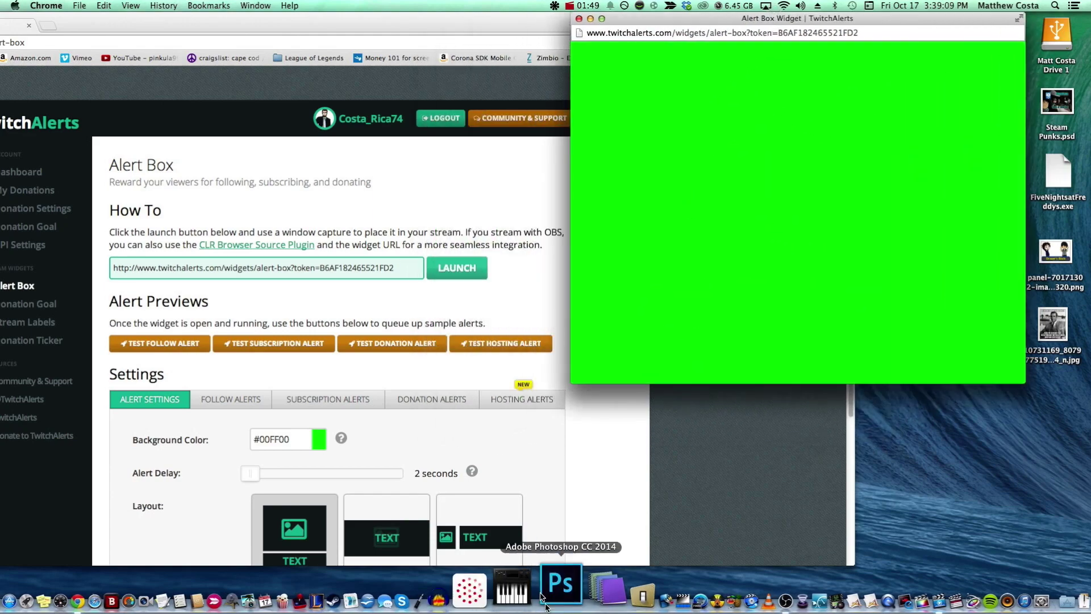
In OBS, add a new scene named Scene 1
{"action": "left_click", "coordinate": [725, 606]}
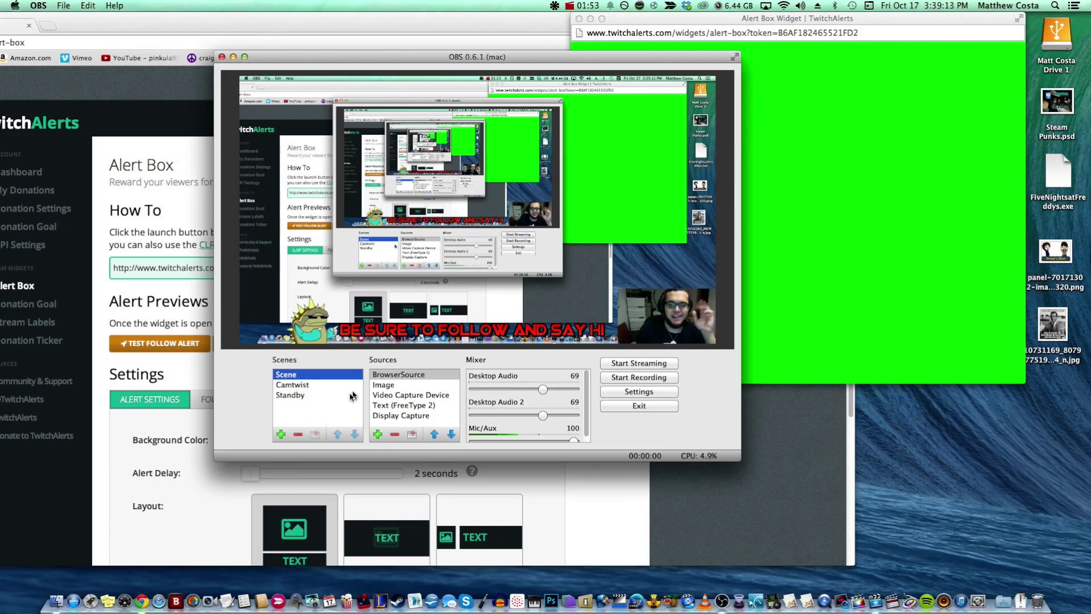
{"action": "left_click", "coordinate": [281, 434]}
{"action": "left_click", "coordinate": [504, 109]}
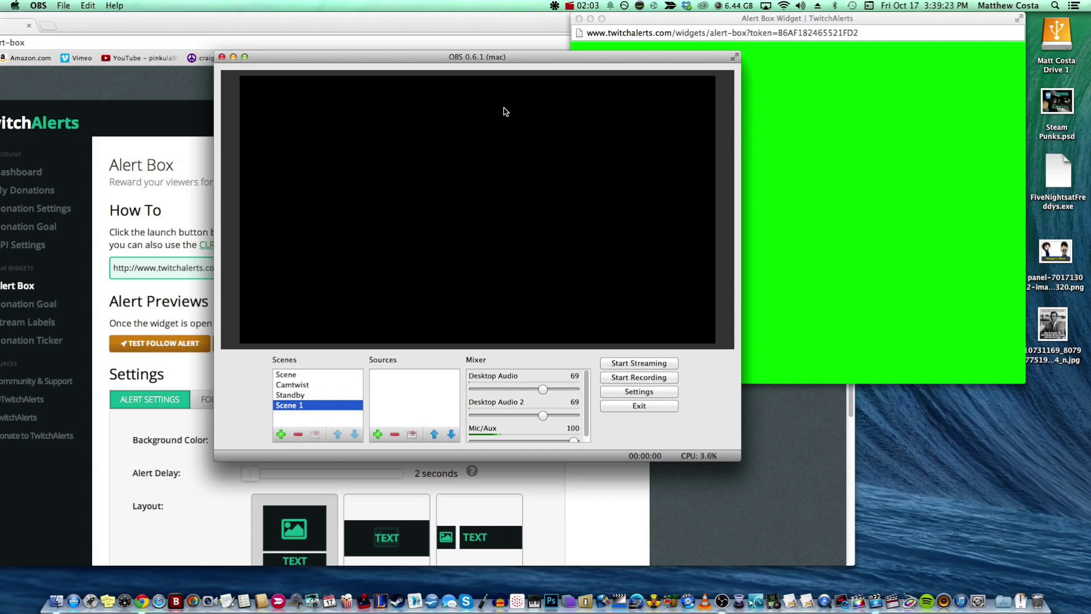
Add a Display Capture 1 source to Scene 1 with crop left at None
{"action": "right_click", "coordinate": [400, 390]}
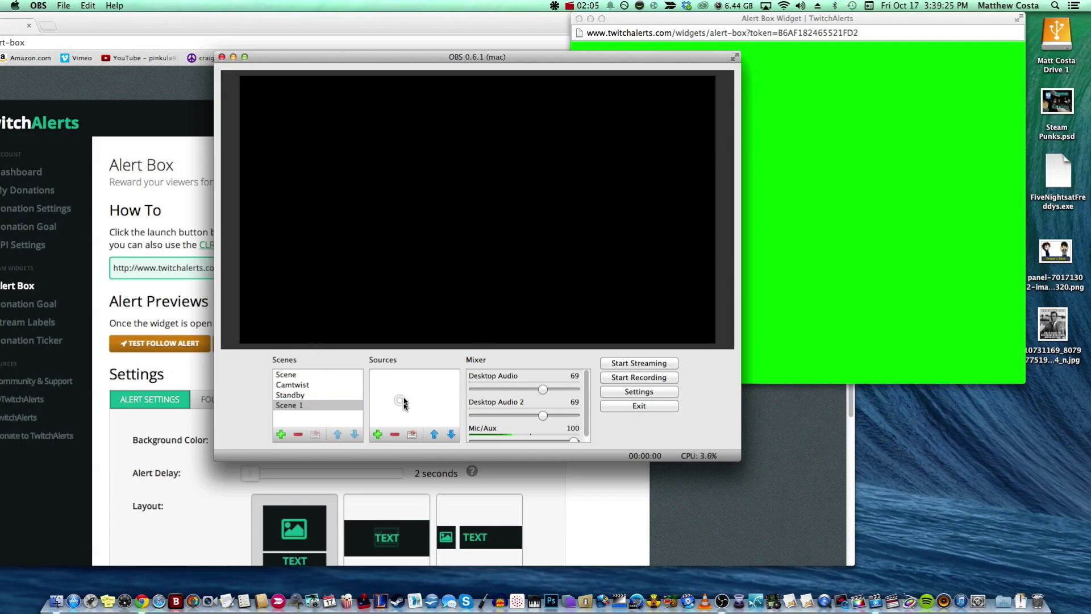
{"action": "mouse_move", "coordinate": [432, 401]}
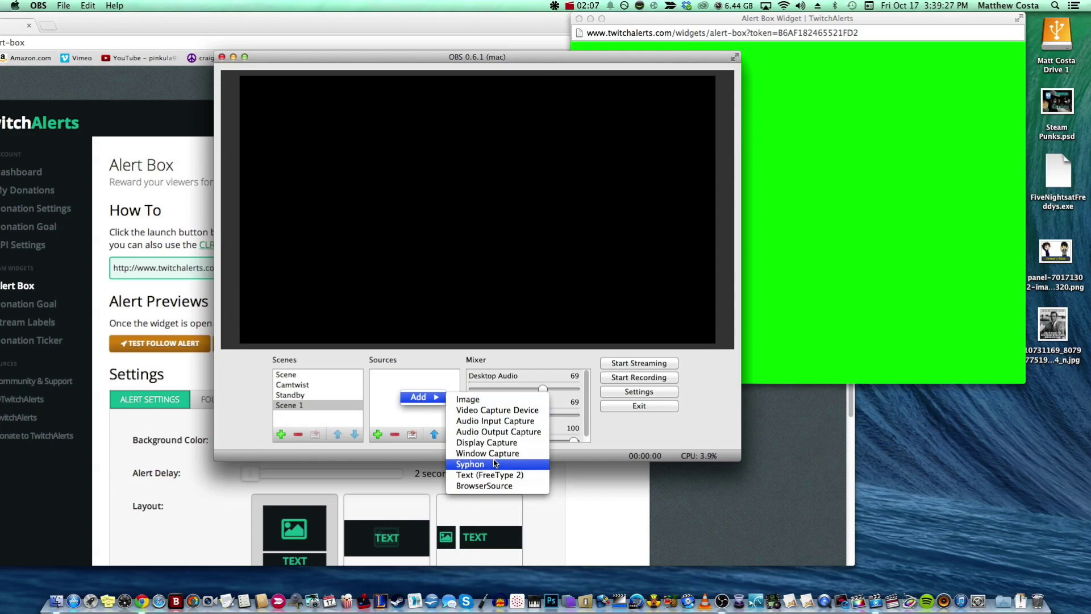
{"action": "left_click", "coordinate": [484, 443]}
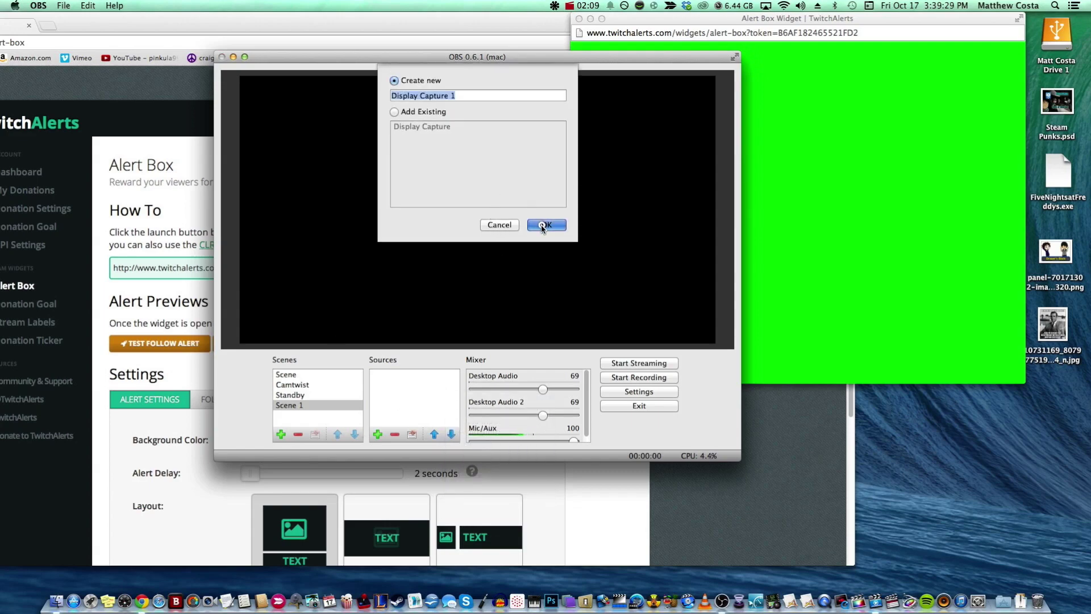
{"action": "left_click", "coordinate": [543, 225]}
{"action": "left_click", "coordinate": [395, 391]}
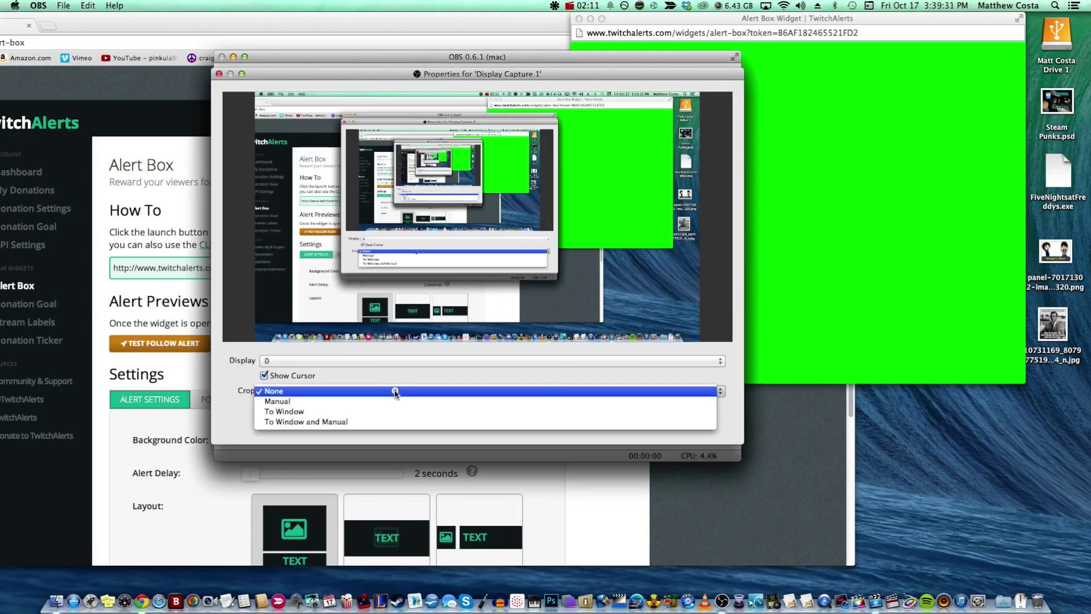
{"action": "left_click", "coordinate": [234, 421]}
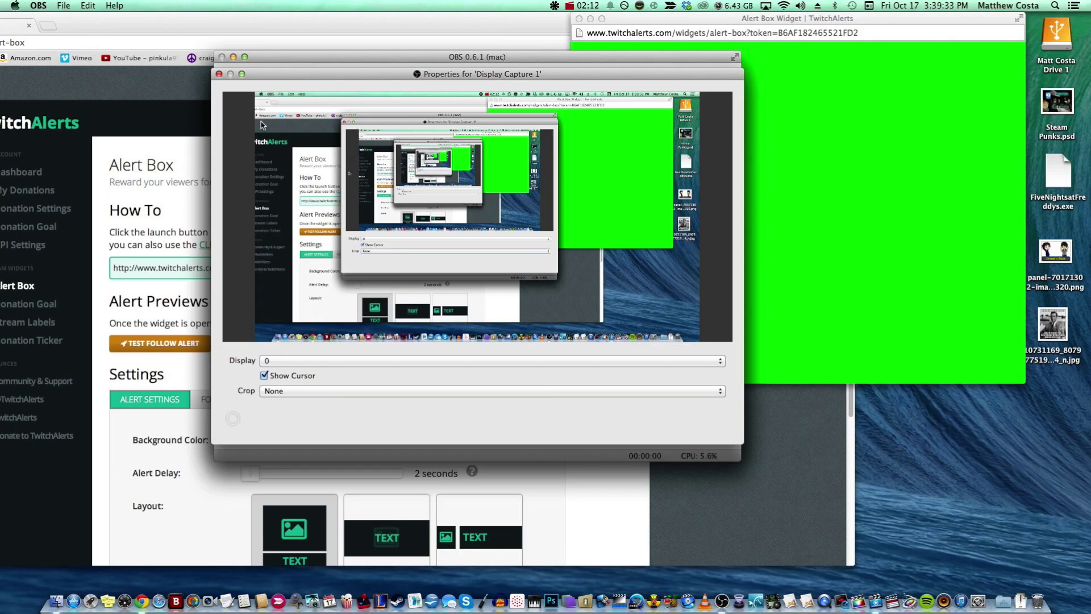
{"action": "left_click", "coordinate": [218, 74]}
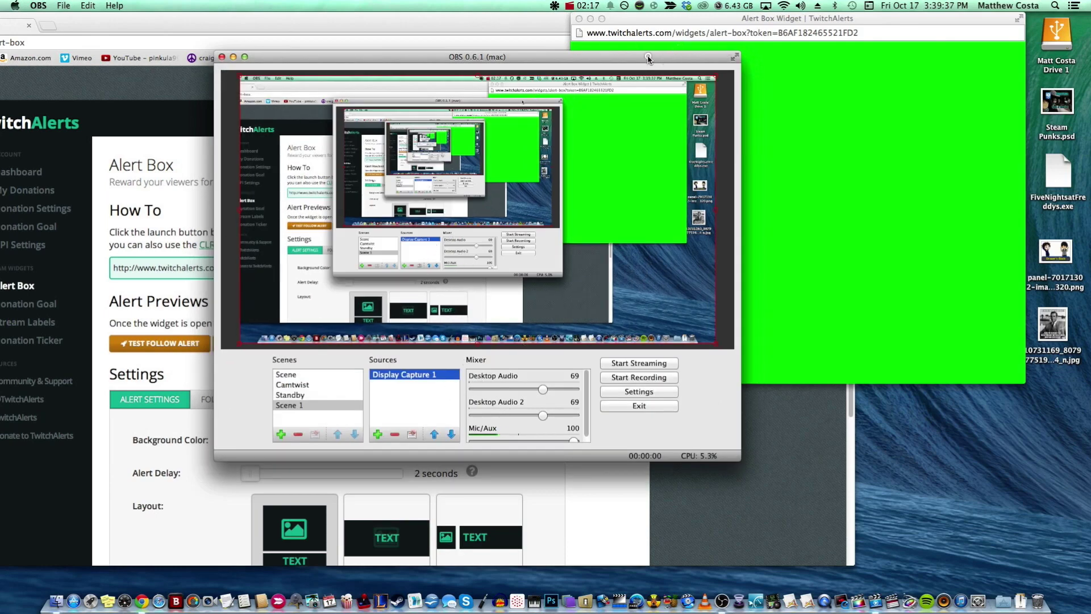
Move the green alert-box popup aside and minimize it to the Dock
{"action": "left_click_drag", "start_coordinate": [648, 58], "coordinate": [673, 30]}
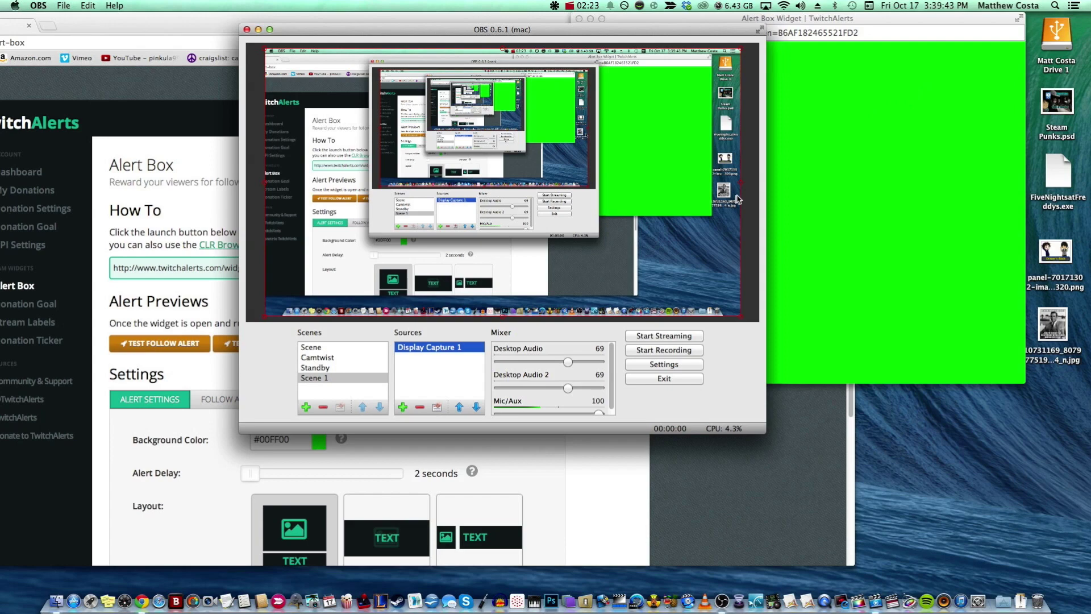
{"action": "left_click_drag", "start_coordinate": [802, 23], "coordinate": [759, 64]}
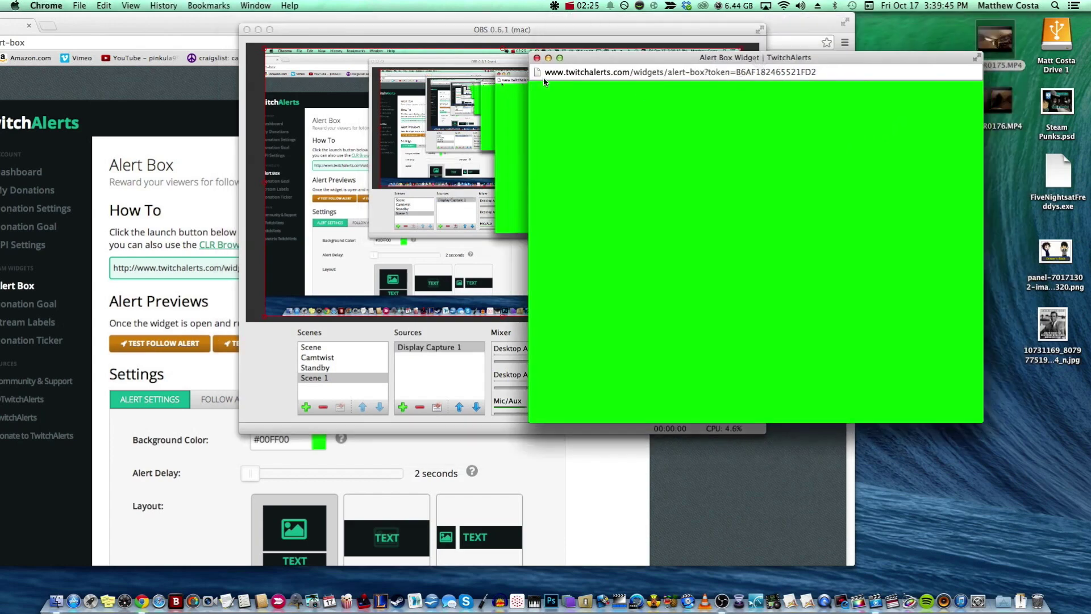
{"action": "left_click", "coordinate": [549, 58]}
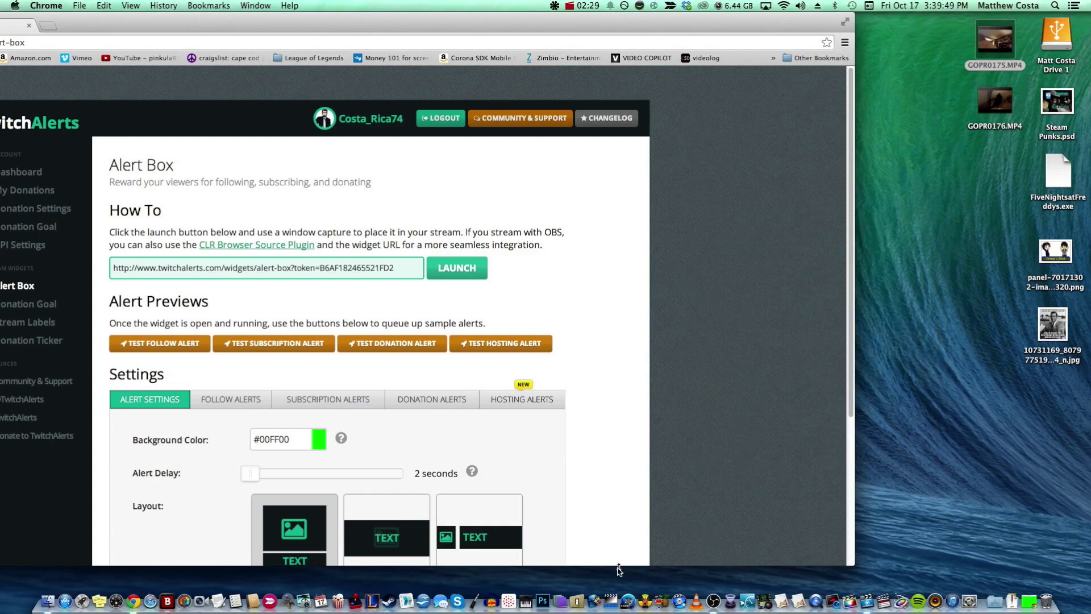
Add a new BrowserSource 1 to Scene 1 in OBS
{"action": "left_click", "coordinate": [719, 594]}
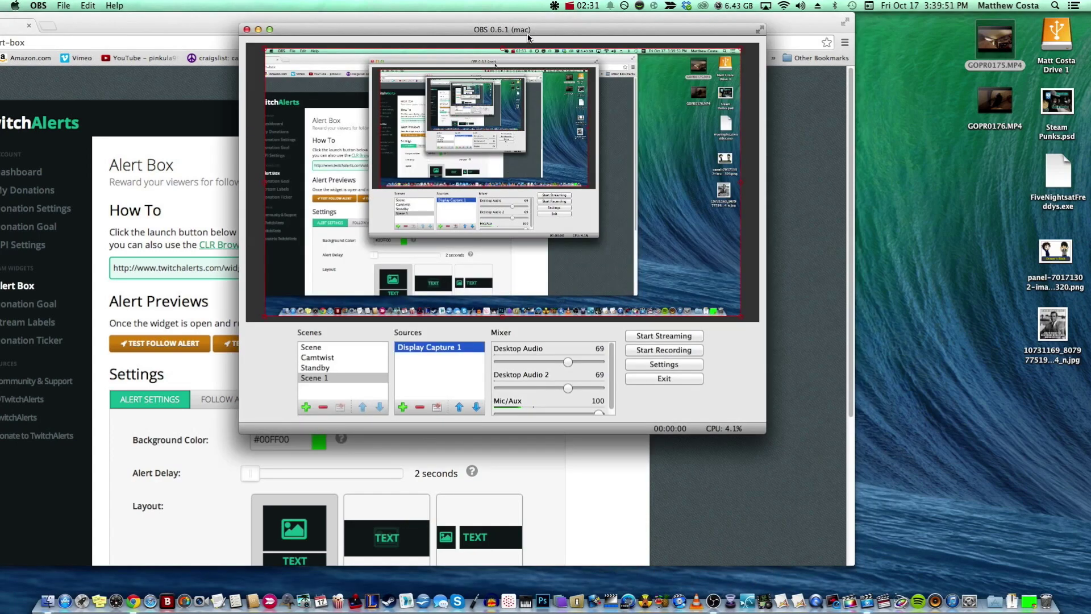
{"action": "left_click_drag", "start_coordinate": [529, 38], "coordinate": [431, 27]}
{"action": "right_click", "coordinate": [353, 351]}
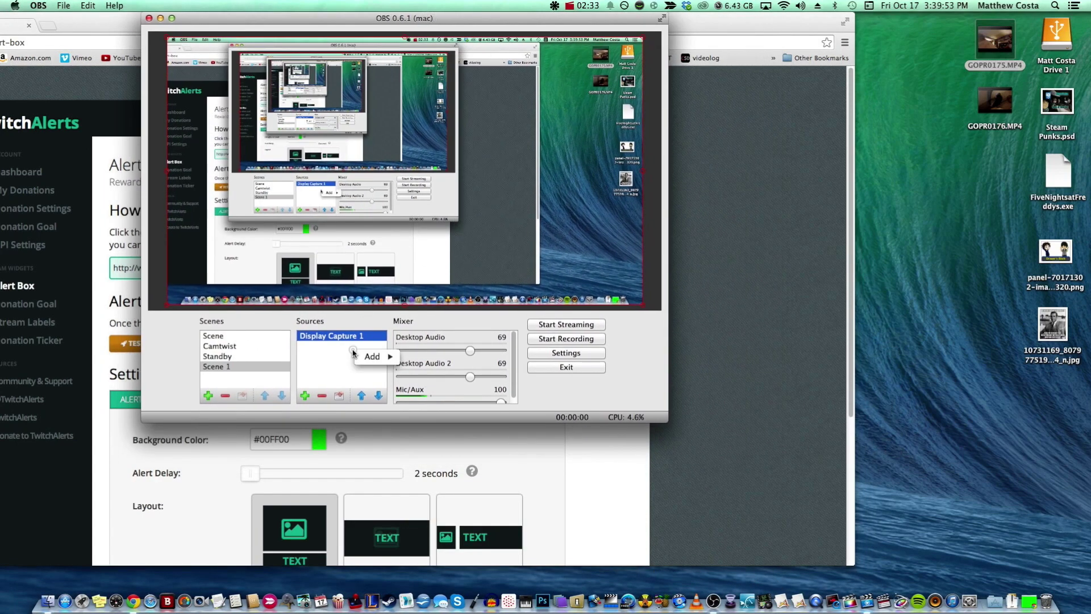
{"action": "mouse_move", "coordinate": [376, 358]}
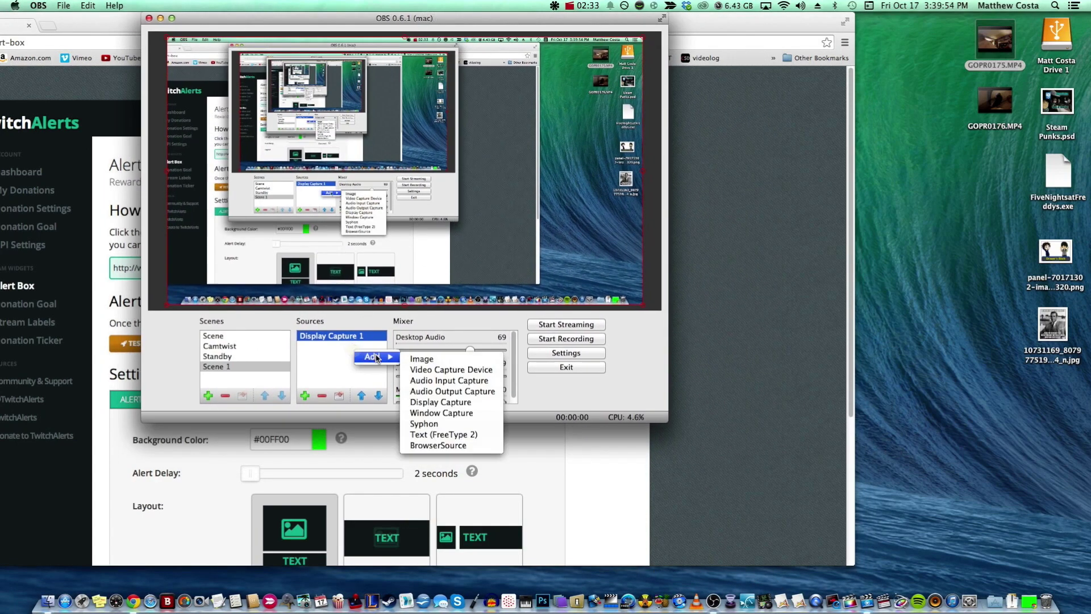
{"action": "left_click", "coordinate": [412, 360]}
{"action": "left_click", "coordinate": [305, 395]}
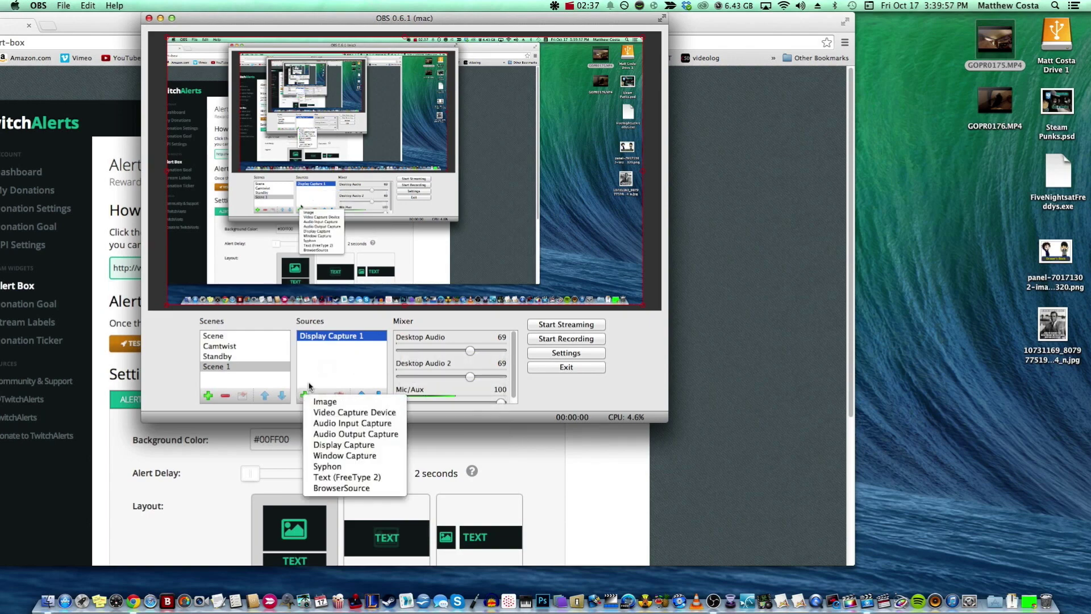
{"action": "right_click", "coordinate": [327, 360]}
{"action": "mouse_move", "coordinate": [353, 368]}
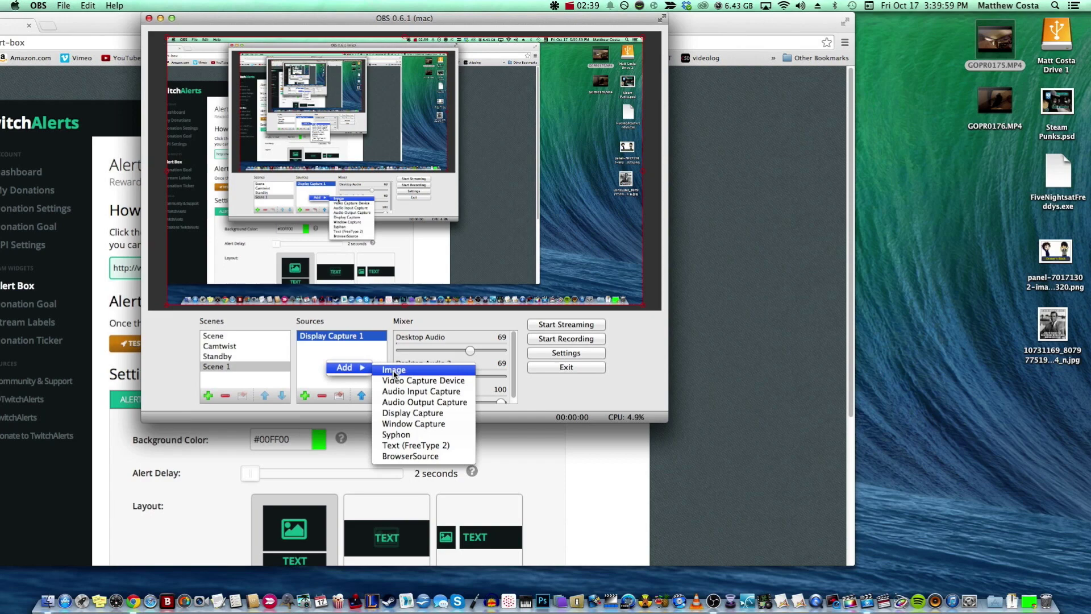
{"action": "left_click", "coordinate": [411, 457]}
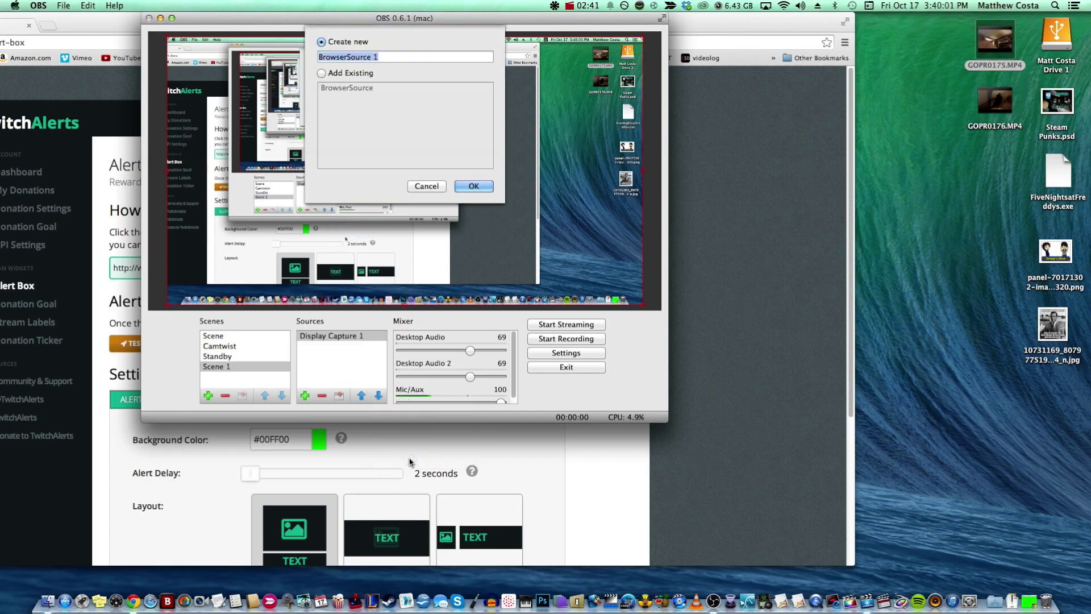
{"action": "left_click", "coordinate": [474, 187]}
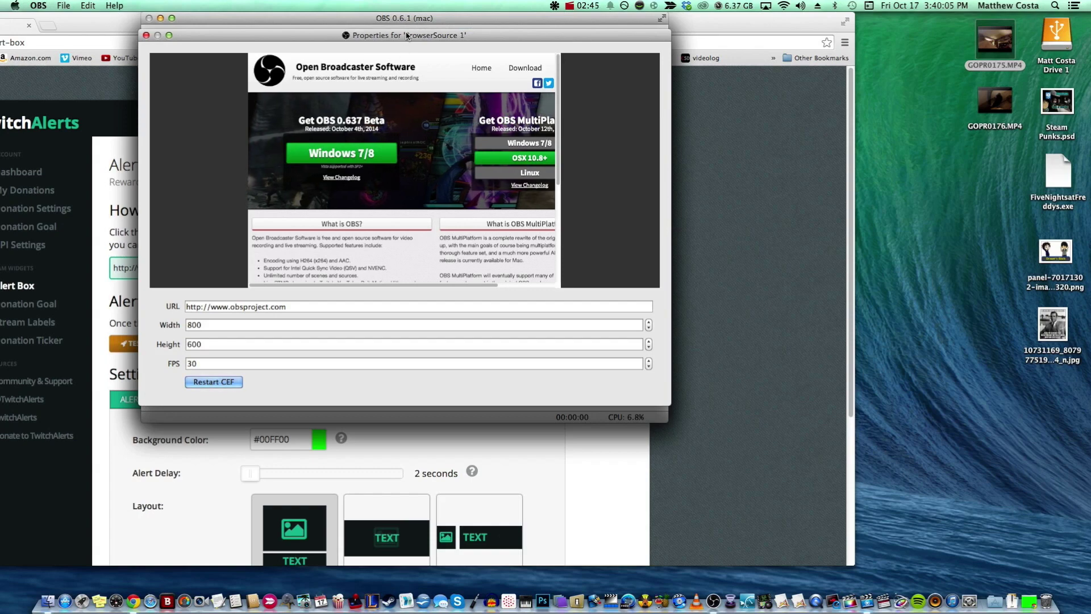
{"action": "left_click_drag", "start_coordinate": [409, 36], "coordinate": [629, 53]}
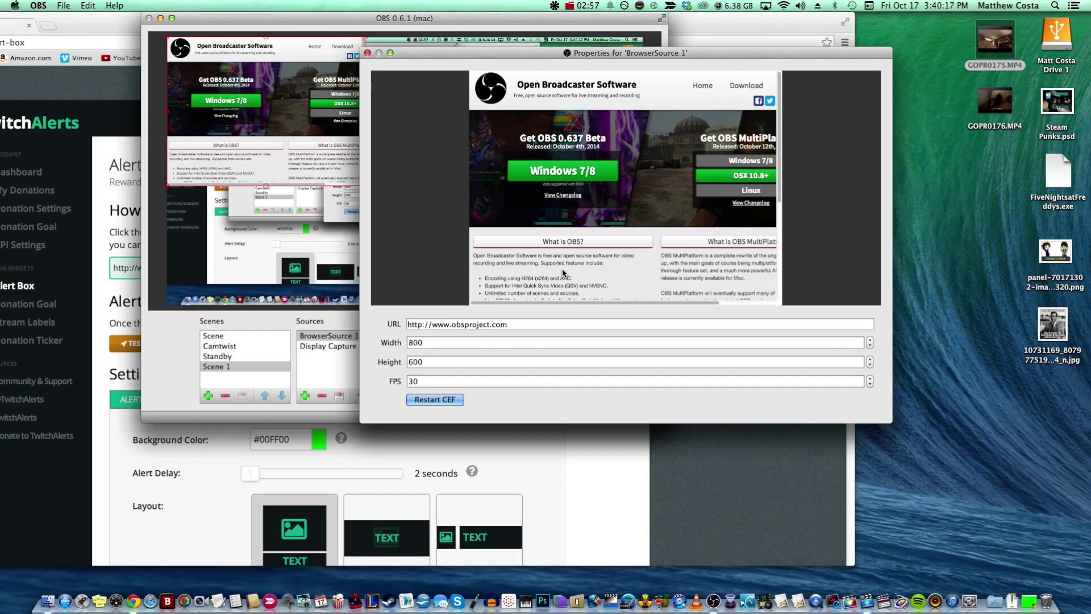
Replace the browser source URL with the pasted TwitchAlerts alert-box address and close Properties
{"action": "triple_click", "coordinate": [521, 323]}
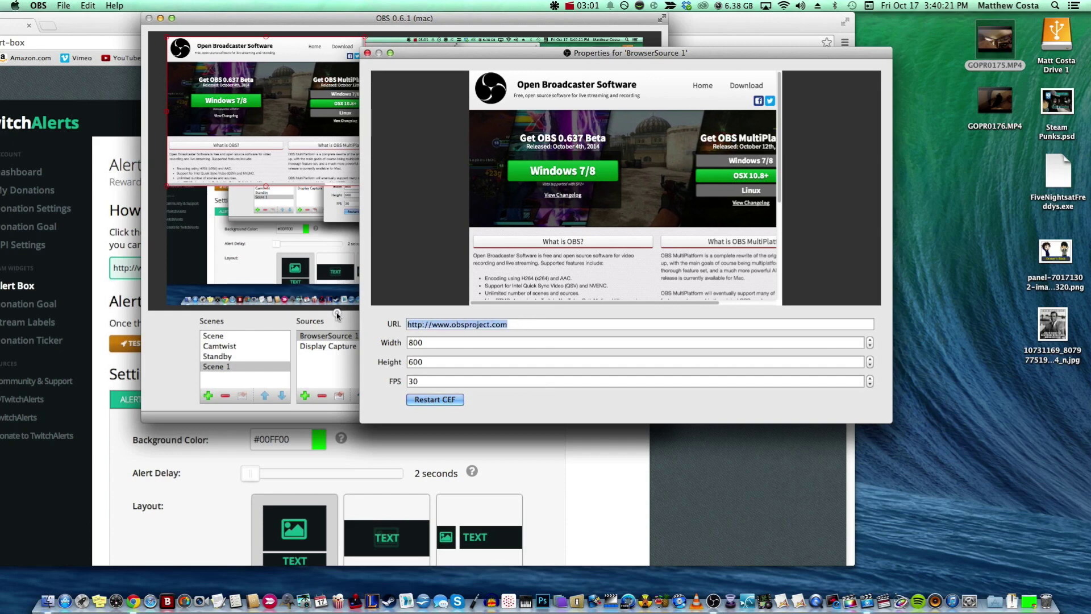
{"action": "key", "text": "super+v"}
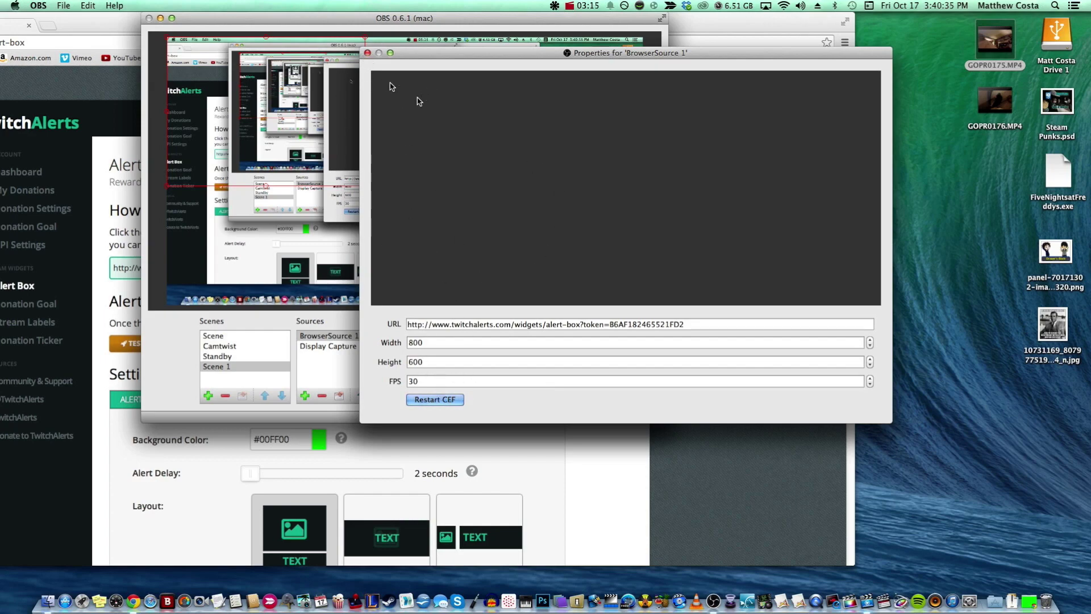
{"action": "left_click", "coordinate": [367, 52]}
Move BrowserSource 1 right in the preview and drag its corner to enlarge it over the display capture
{"action": "left_click_drag", "start_coordinate": [346, 147], "coordinate": [442, 182]}
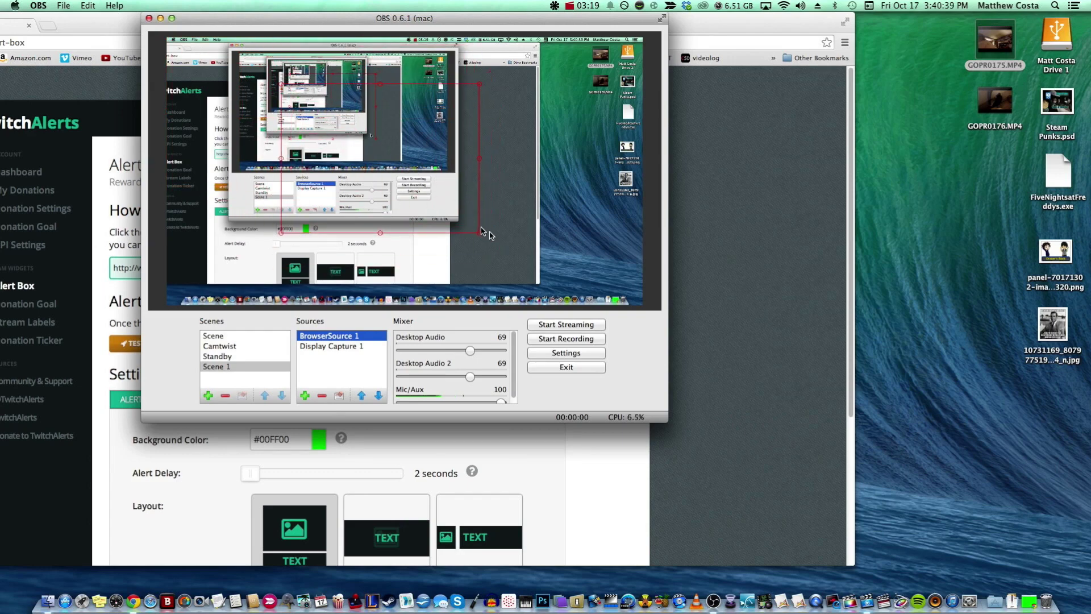
{"action": "left_click_drag", "start_coordinate": [480, 234], "coordinate": [483, 210]}
{"action": "mouse_move", "coordinate": [512, 246]}
{"action": "left_mouse_down"}
{"action": "mouse_move", "coordinate": [527, 263]}
{"action": "mouse_move", "coordinate": [492, 245]}
{"action": "left_mouse_up"}
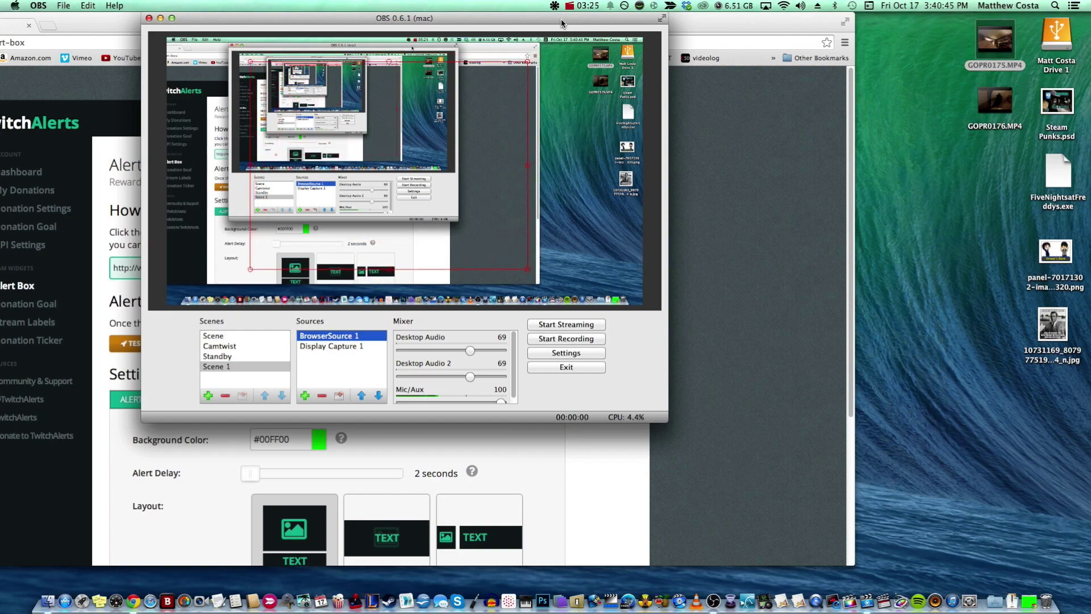
{"action": "left_click_drag", "start_coordinate": [561, 22], "coordinate": [902, 24]}
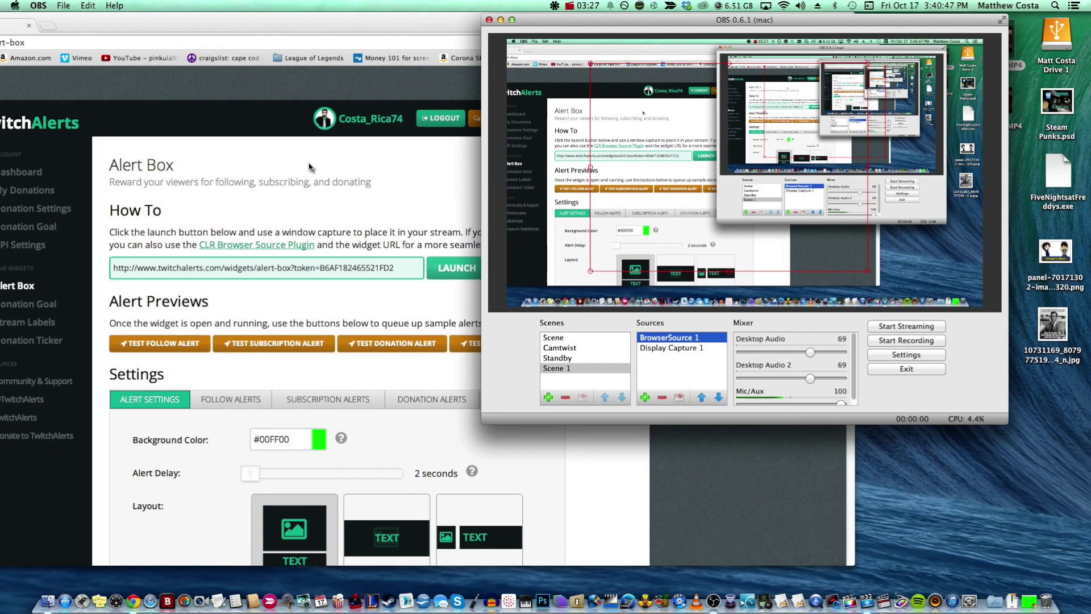
Fire a Test Follow Alert from TwitchAlerts and watch it appear in the OBS scene preview
{"action": "left_click", "coordinate": [295, 174]}
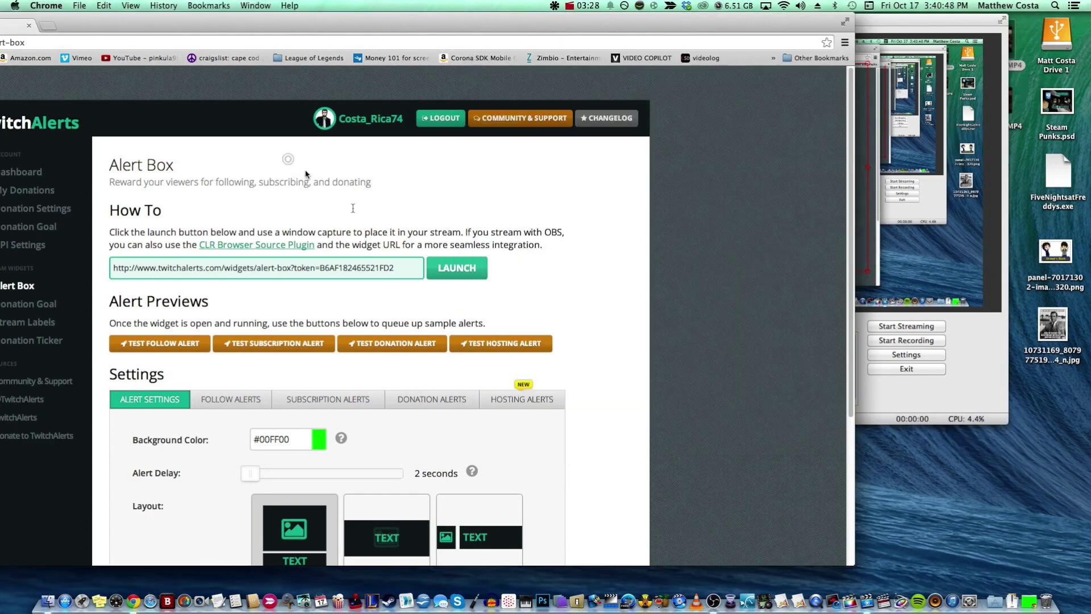
{"action": "left_click", "coordinate": [185, 345]}
{"action": "left_click", "coordinate": [968, 370]}
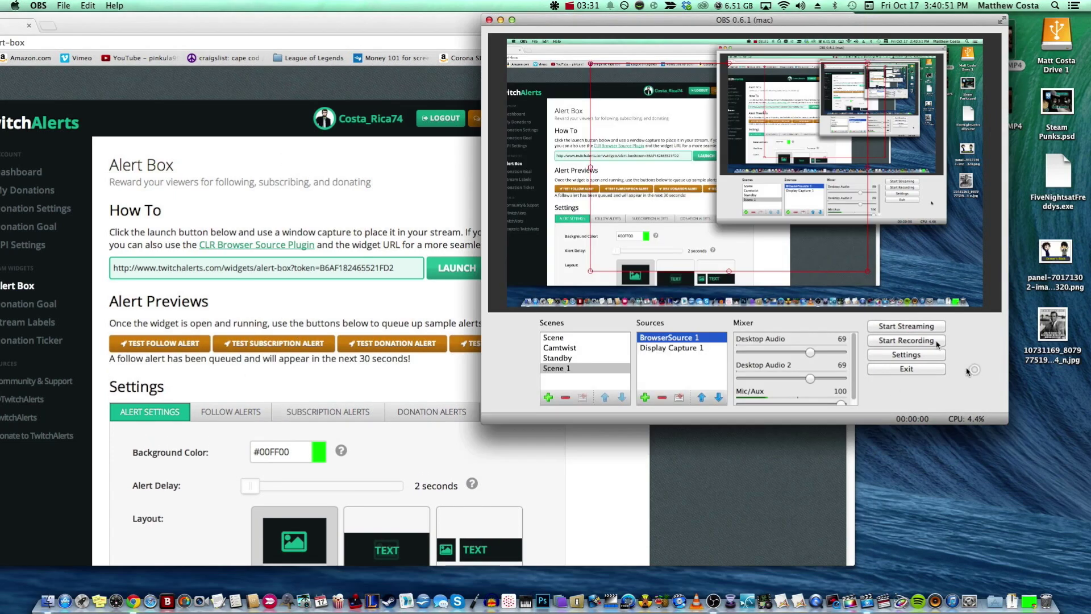
{"action": "left_click_drag", "start_coordinate": [767, 20], "coordinate": [554, 4]}
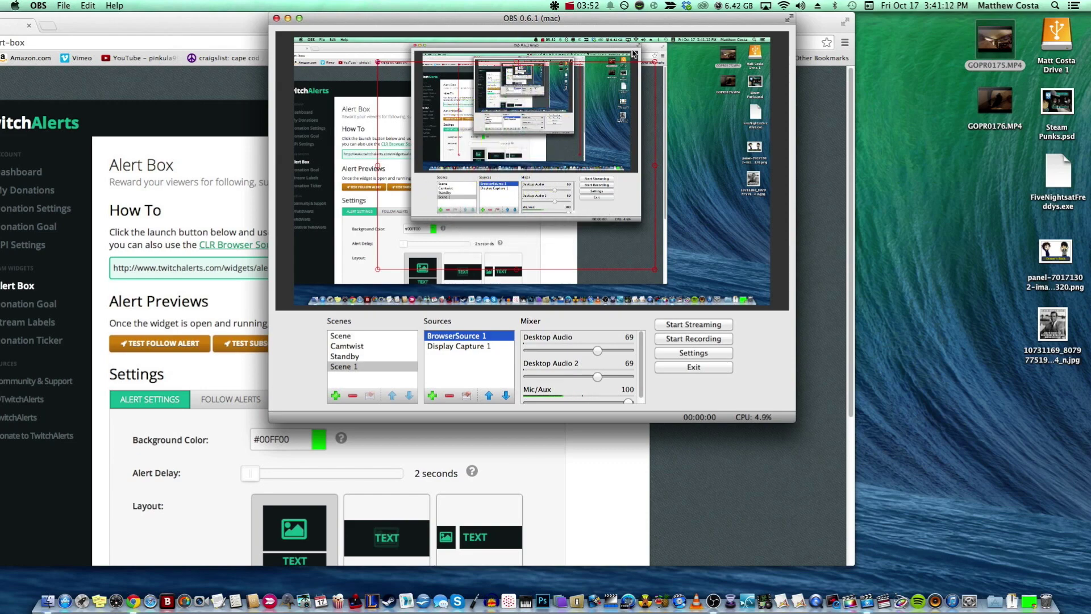
{"action": "left_click_drag", "start_coordinate": [609, 22], "coordinate": [679, 23]}
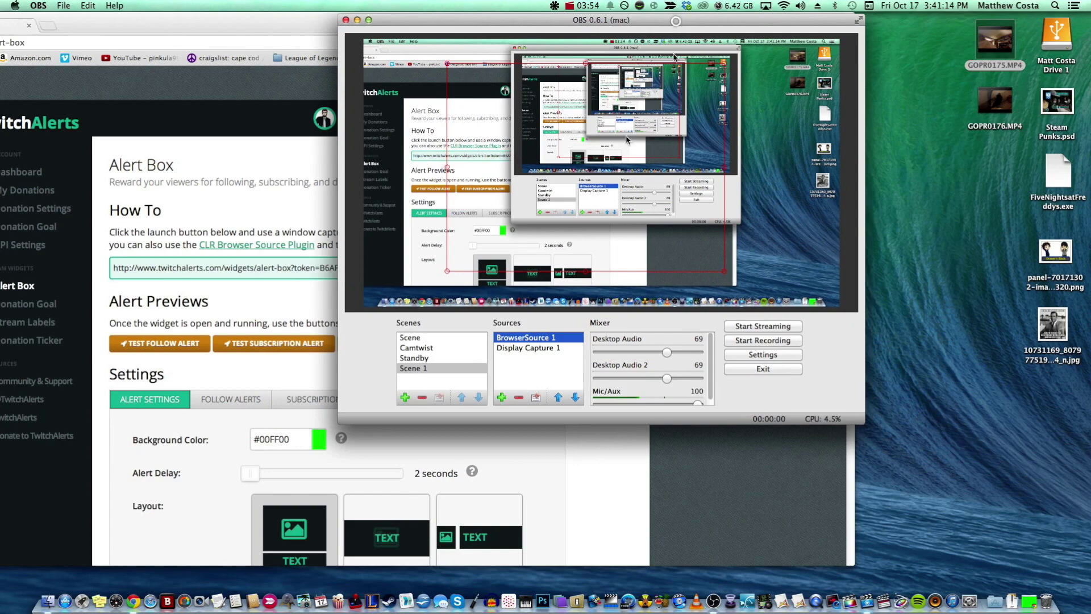
{"action": "left_click", "coordinate": [298, 295]}
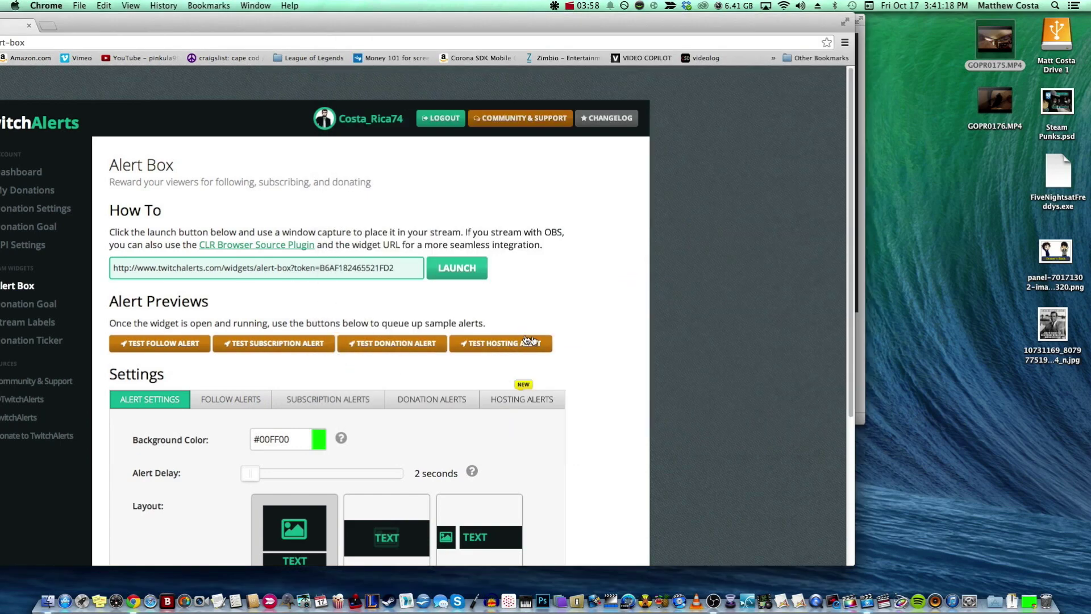
{"action": "left_click", "coordinate": [862, 353]}
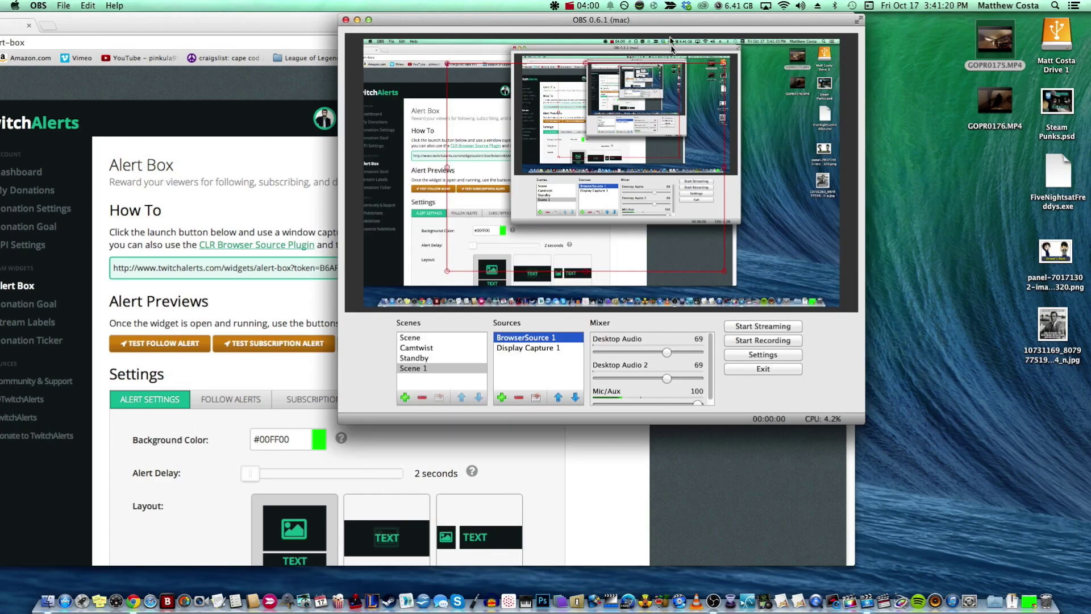
{"action": "left_click_drag", "start_coordinate": [671, 20], "coordinate": [582, 8]}
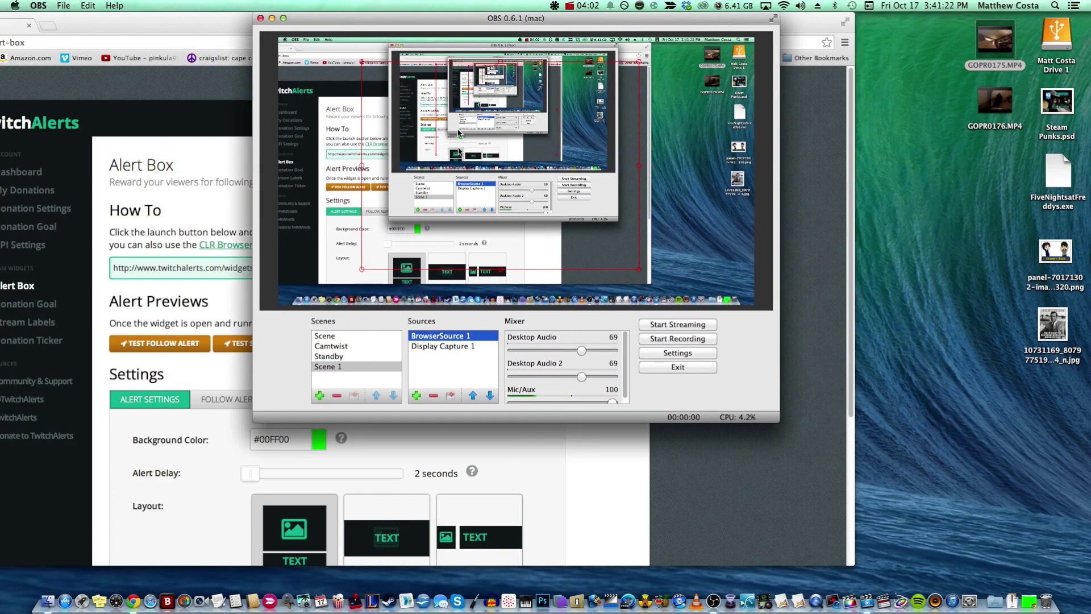